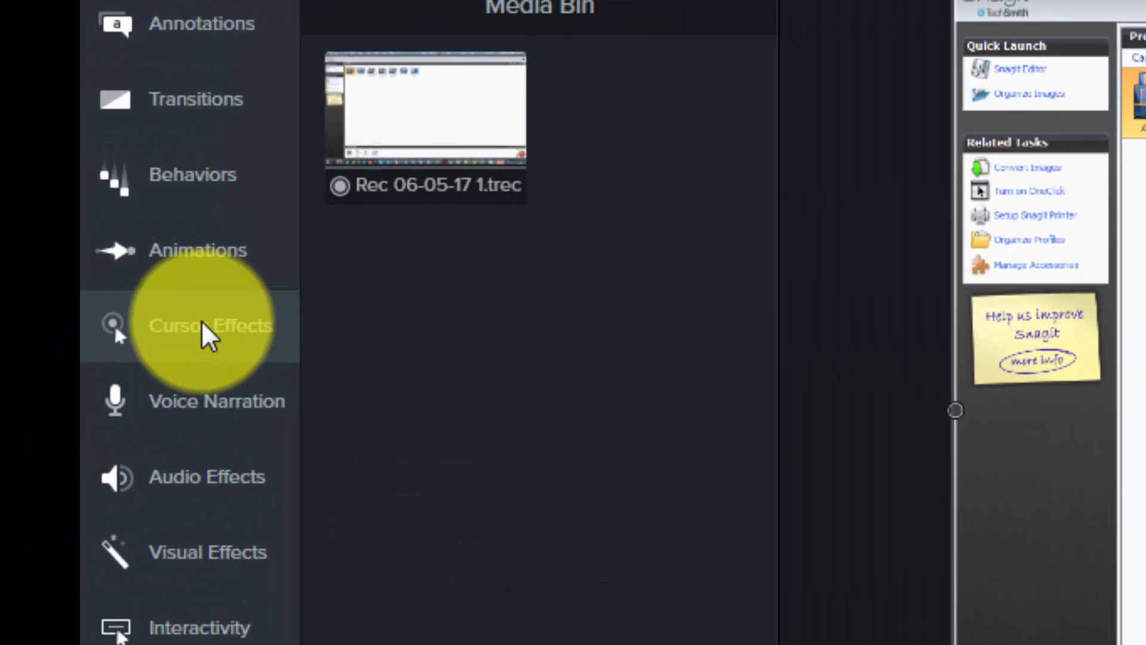
Step: Browse the available cursor effects, including the left-click and right-click effect sets
{"action": "left_click", "coordinate": [43, 187]}
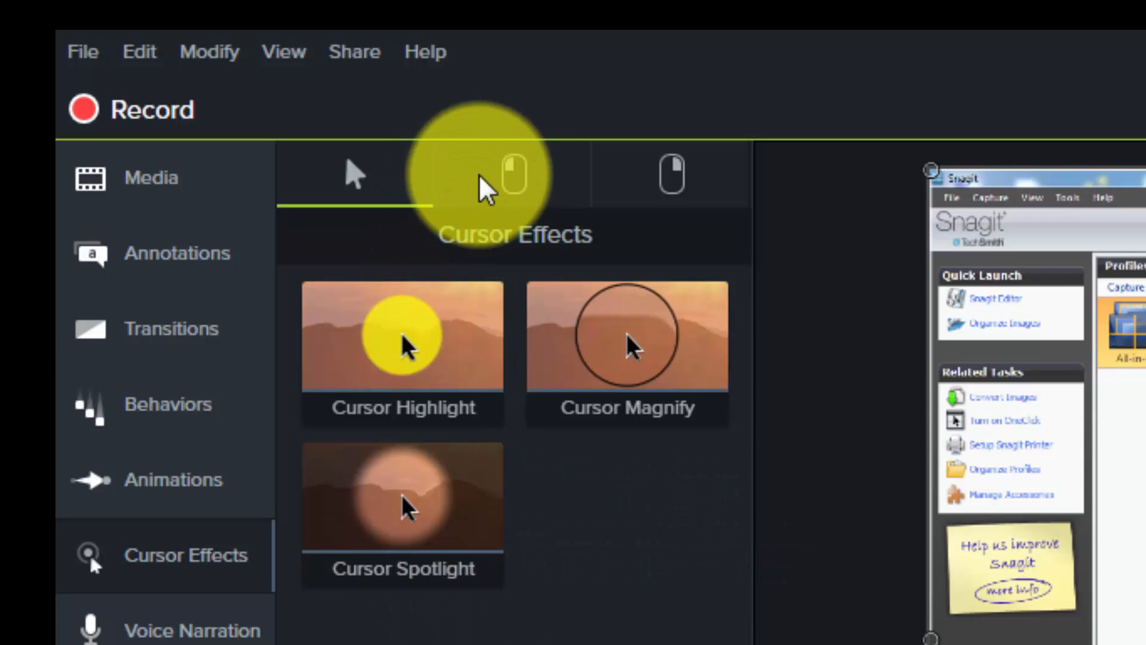
{"action": "left_click", "coordinate": [505, 187]}
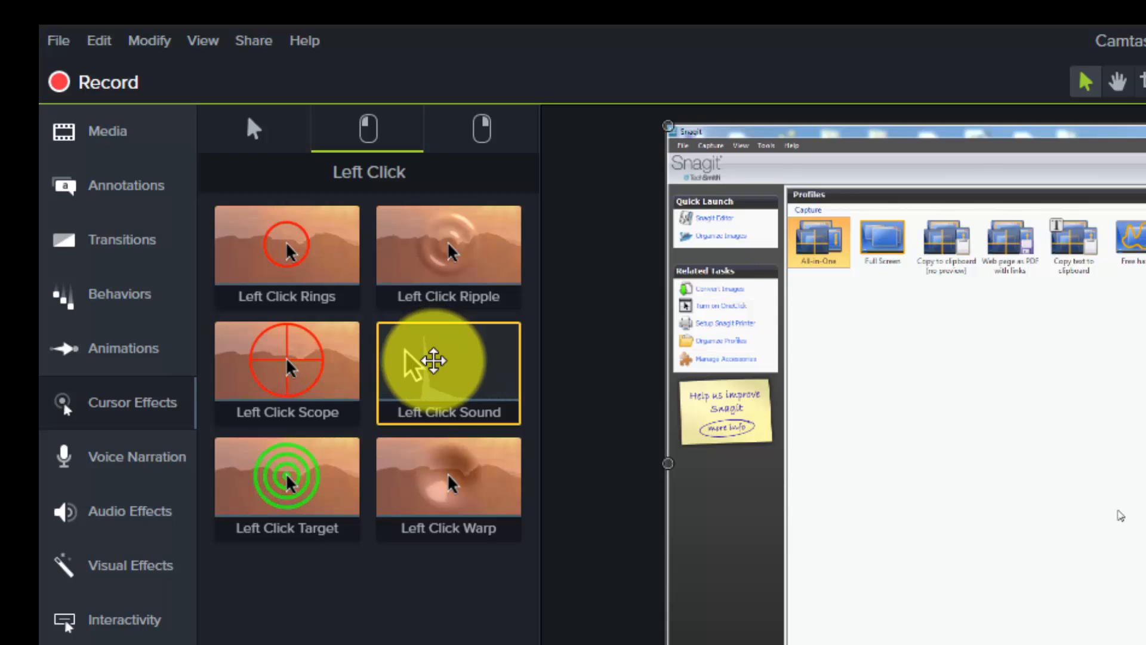
{"action": "left_click", "coordinate": [483, 132]}
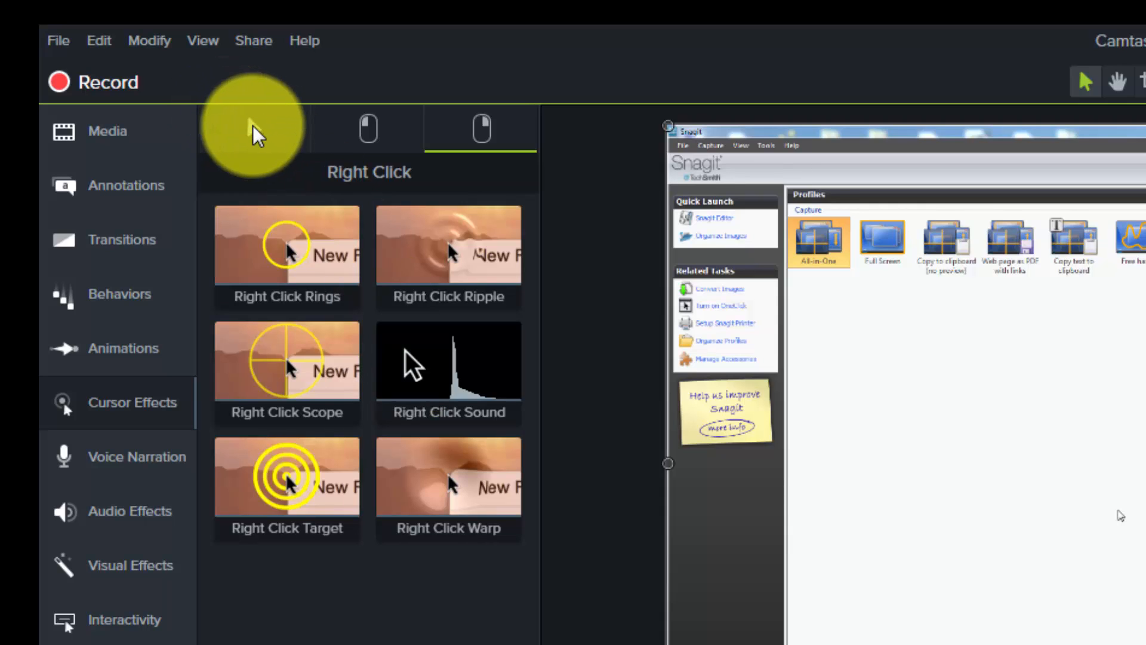
{"action": "left_click", "coordinate": [252, 124]}
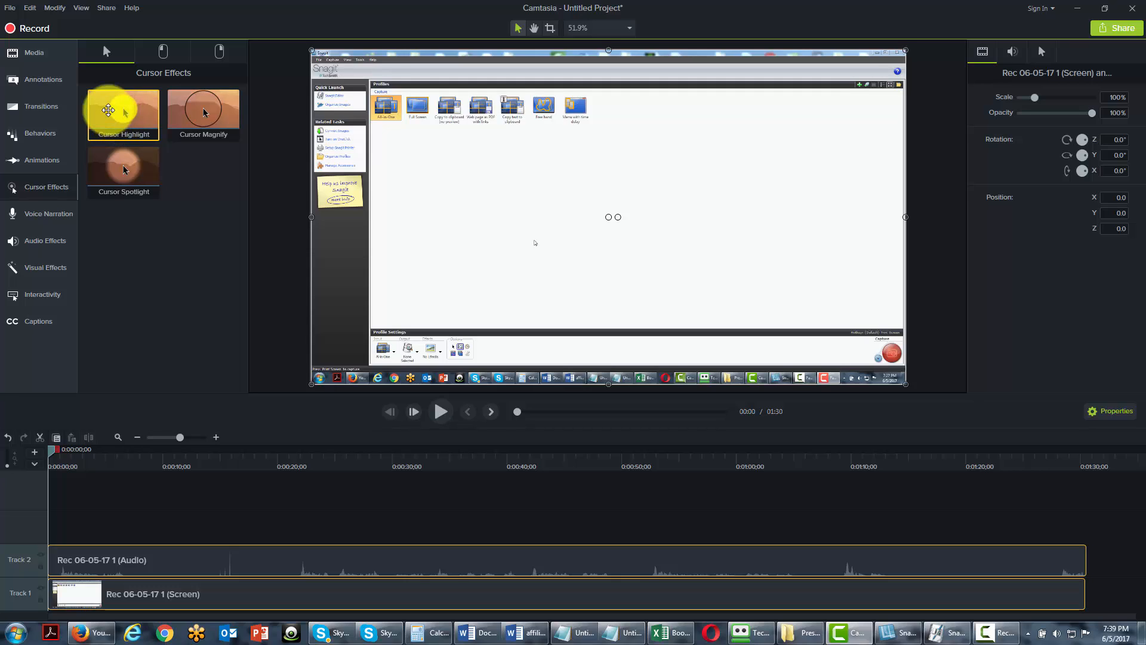
Step: Try the Cursor Highlight effect on the recording's clips, and undo it
{"action": "left_click_drag", "start_coordinate": [113, 107], "coordinate": [80, 567]}
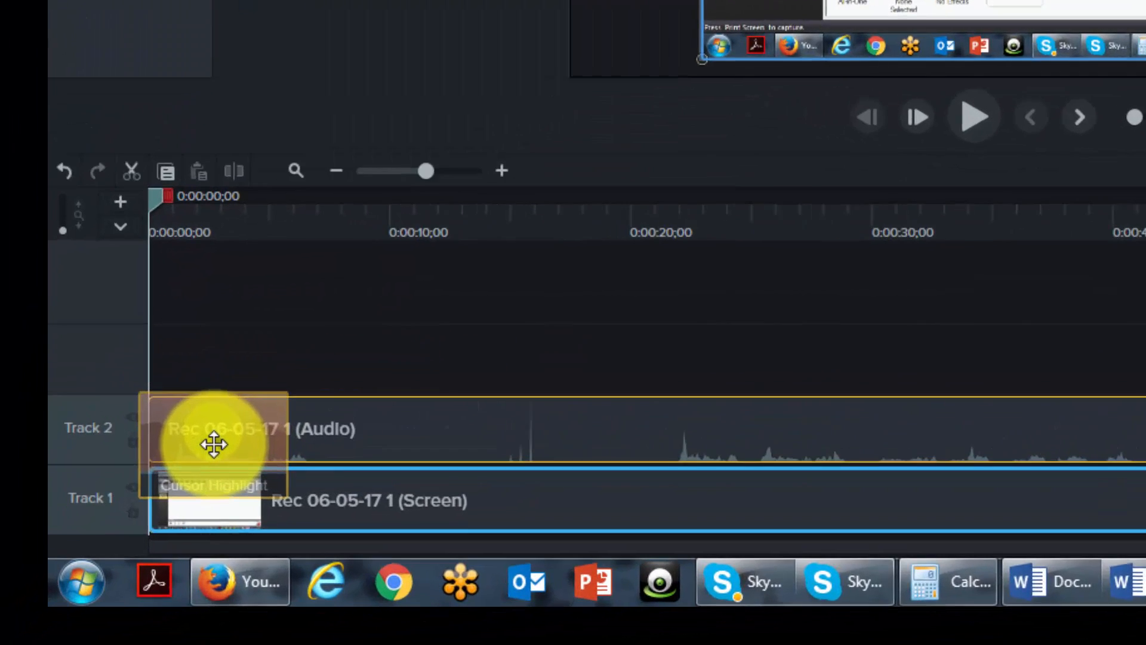
{"action": "left_click_drag", "start_coordinate": [214, 444], "coordinate": [228, 496]}
{"action": "left_click_drag", "start_coordinate": [337, 423], "coordinate": [342, 416]}
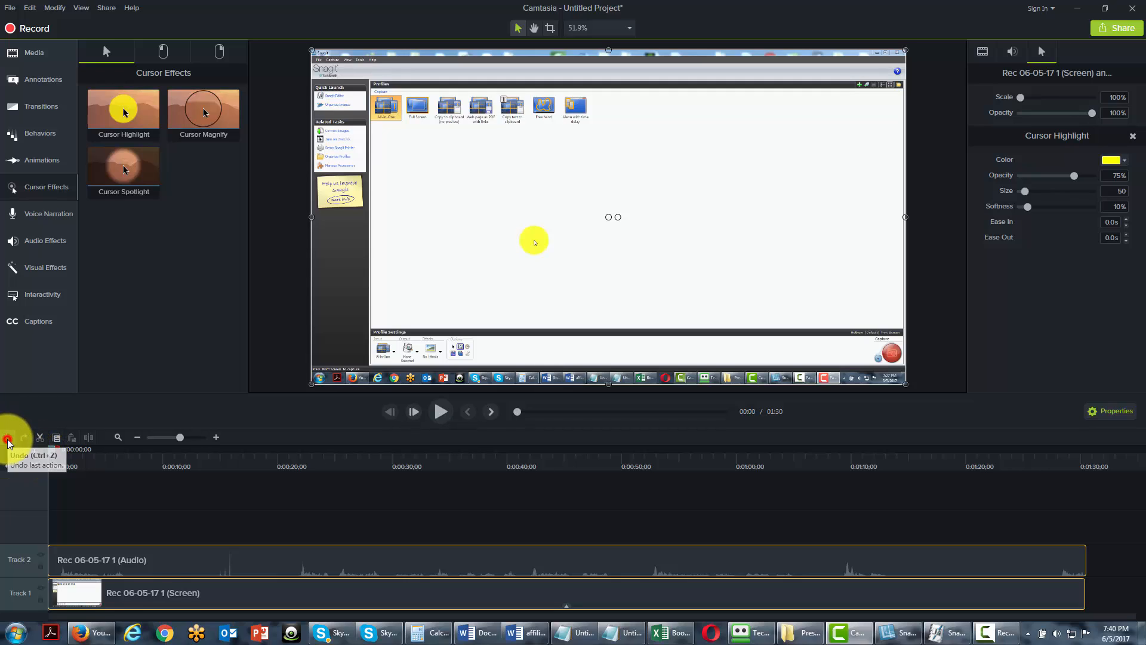
{"action": "left_click", "coordinate": [8, 441]}
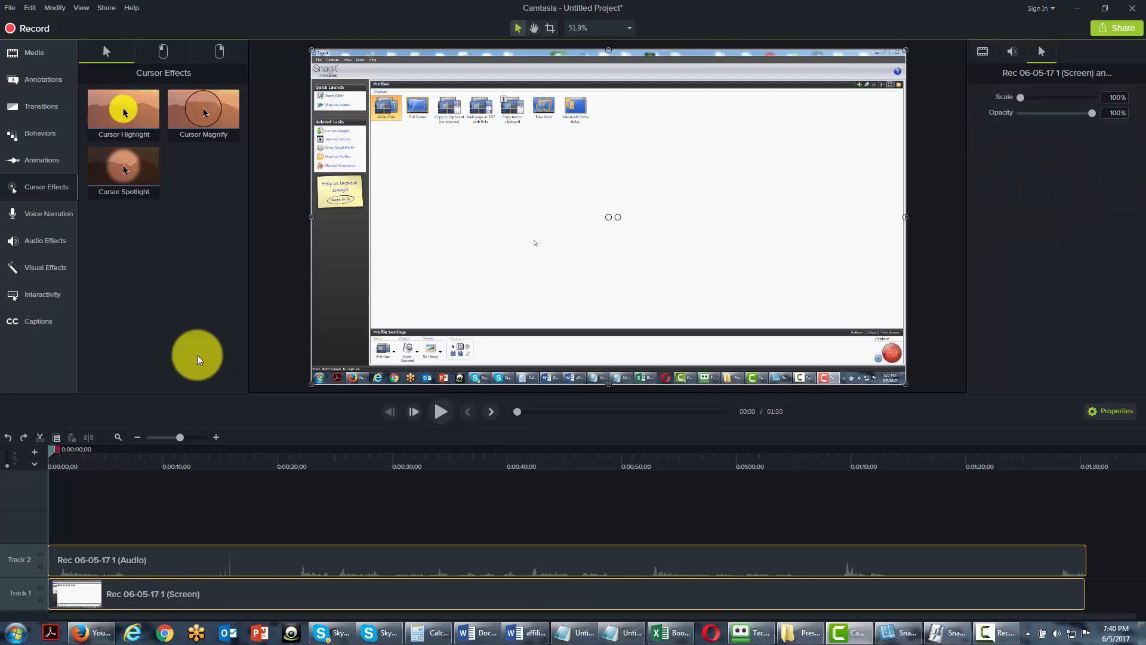
Step: Try the Cursor Magnify and Cursor Spotlight effects in turn on the recording's clips, undoing each one
{"action": "left_click", "coordinate": [210, 120]}
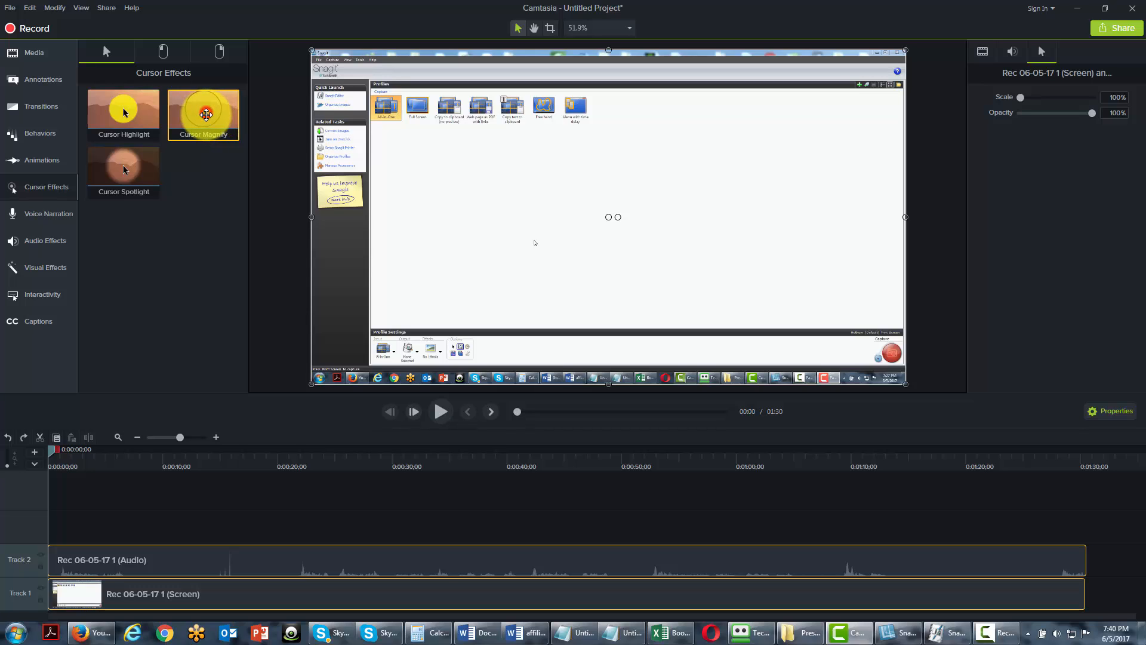
{"action": "left_click_drag", "start_coordinate": [206, 116], "coordinate": [62, 595]}
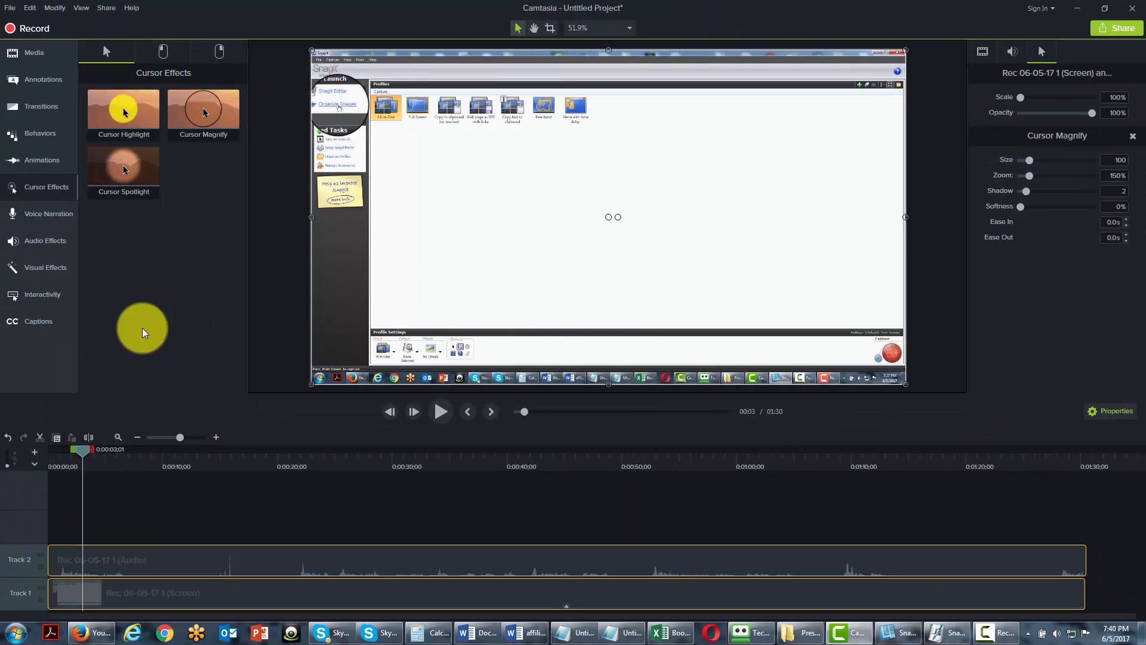
{"action": "left_click_drag", "start_coordinate": [75, 458], "coordinate": [35, 466]}
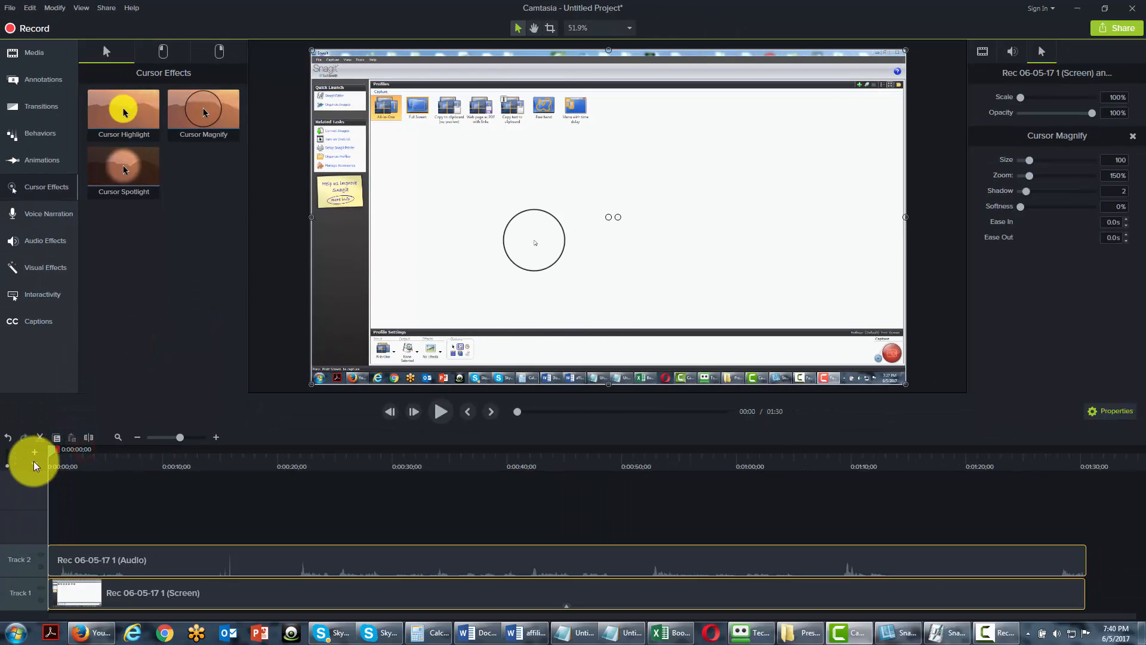
{"action": "left_click", "coordinate": [7, 440]}
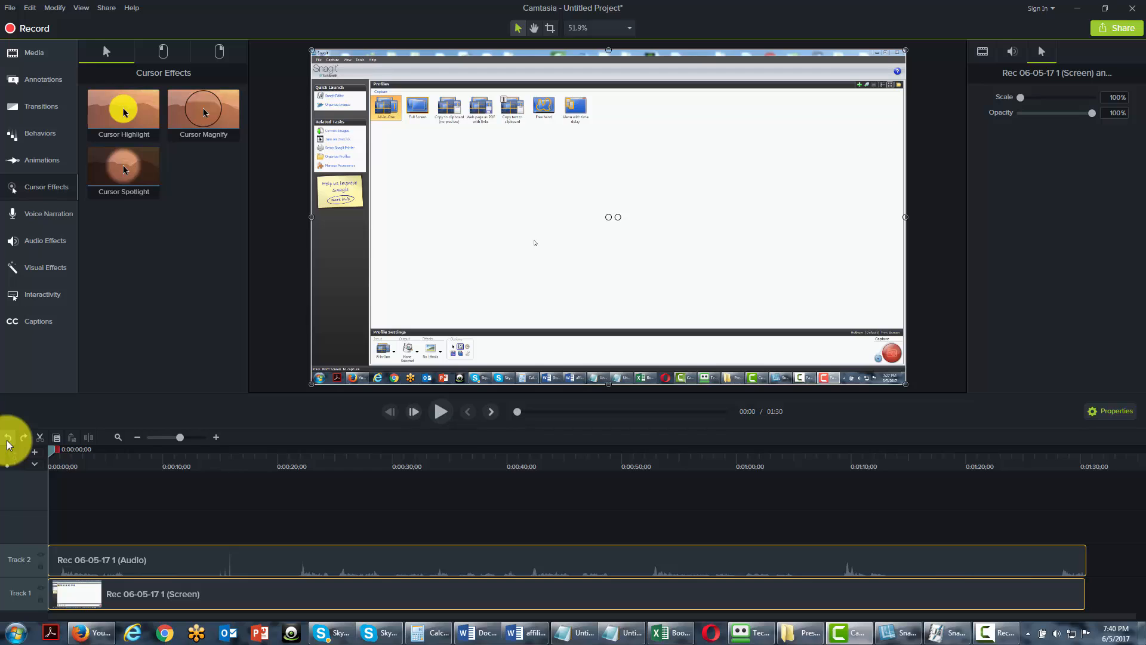
{"action": "left_click_drag", "start_coordinate": [116, 165], "coordinate": [72, 587]}
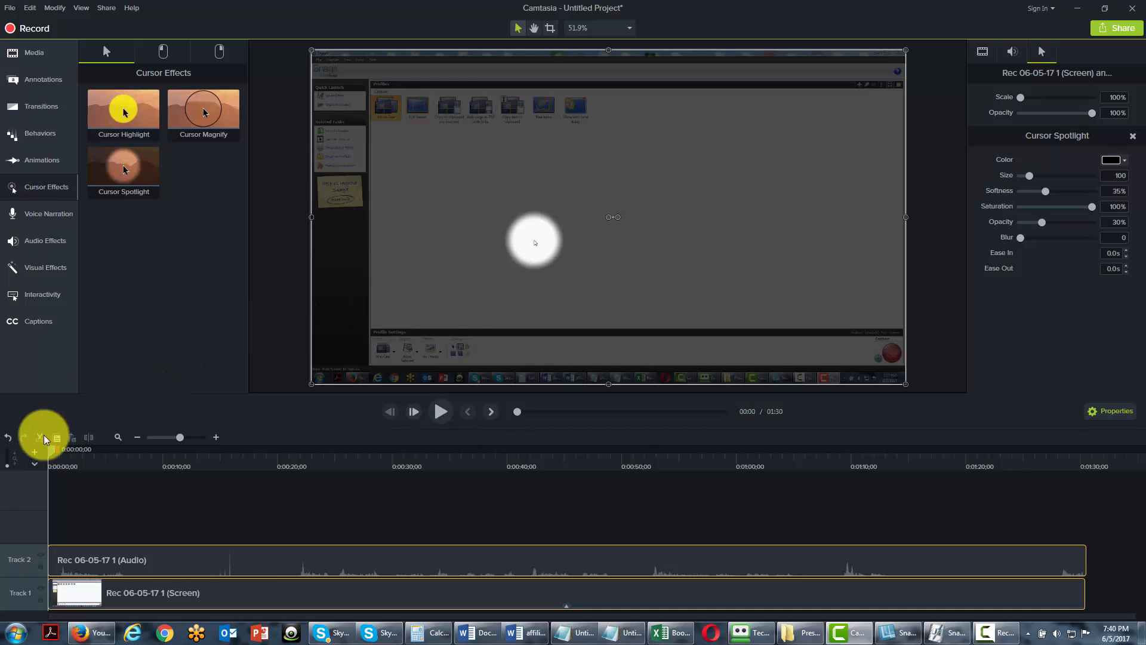
{"action": "left_click", "coordinate": [8, 440]}
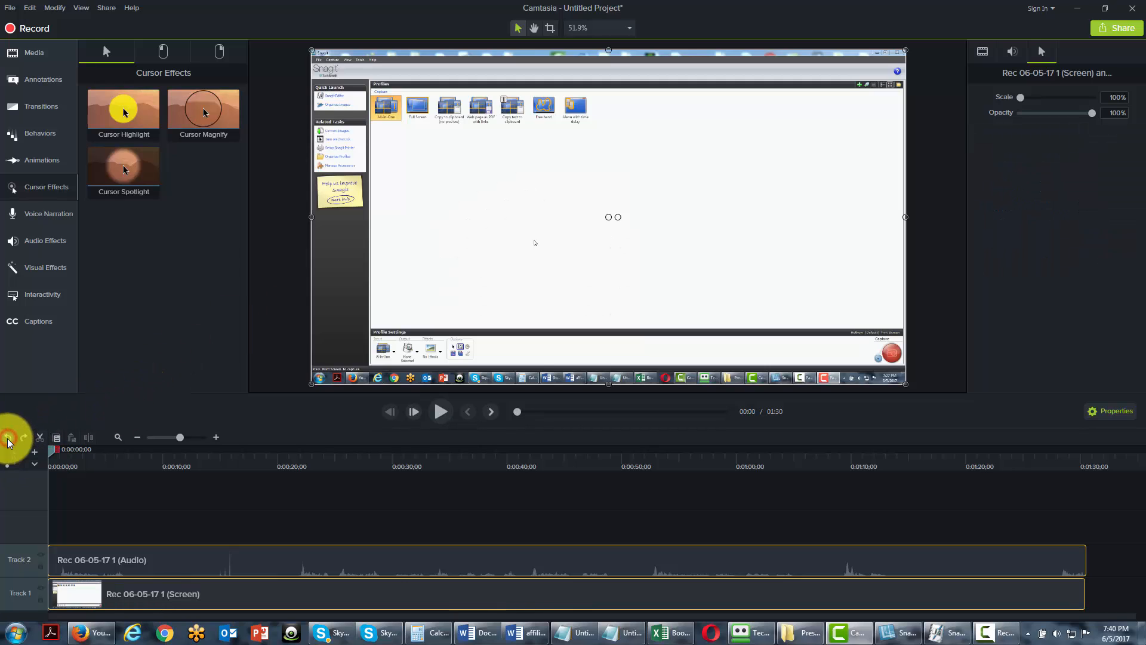
Step: Apply the Left Click Rings effect to the screen recording and preview the opening seconds of the timeline
{"action": "left_click", "coordinate": [157, 47]}
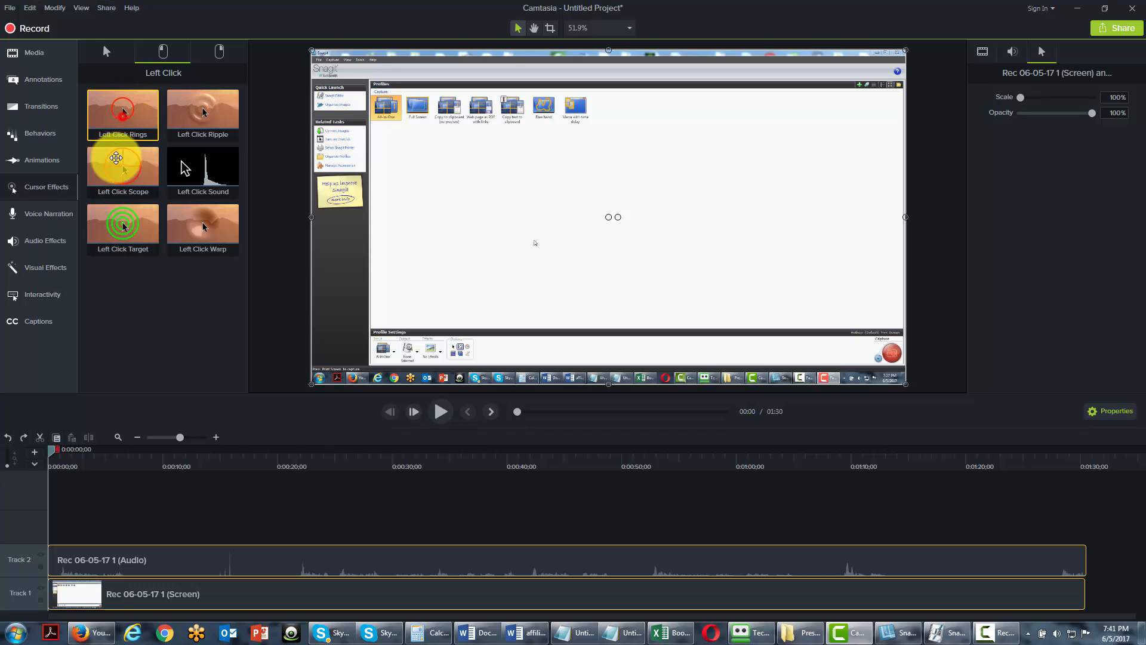
{"action": "left_click_drag", "start_coordinate": [116, 157], "coordinate": [78, 593]}
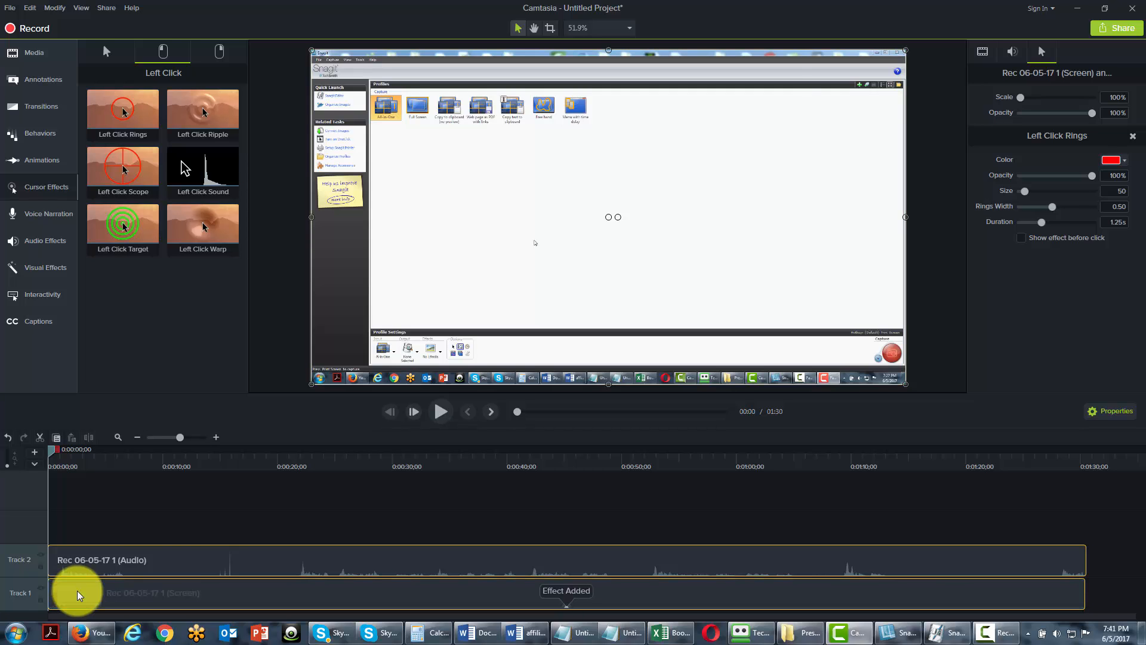
{"action": "left_click_drag", "start_coordinate": [53, 455], "coordinate": [83, 460]}
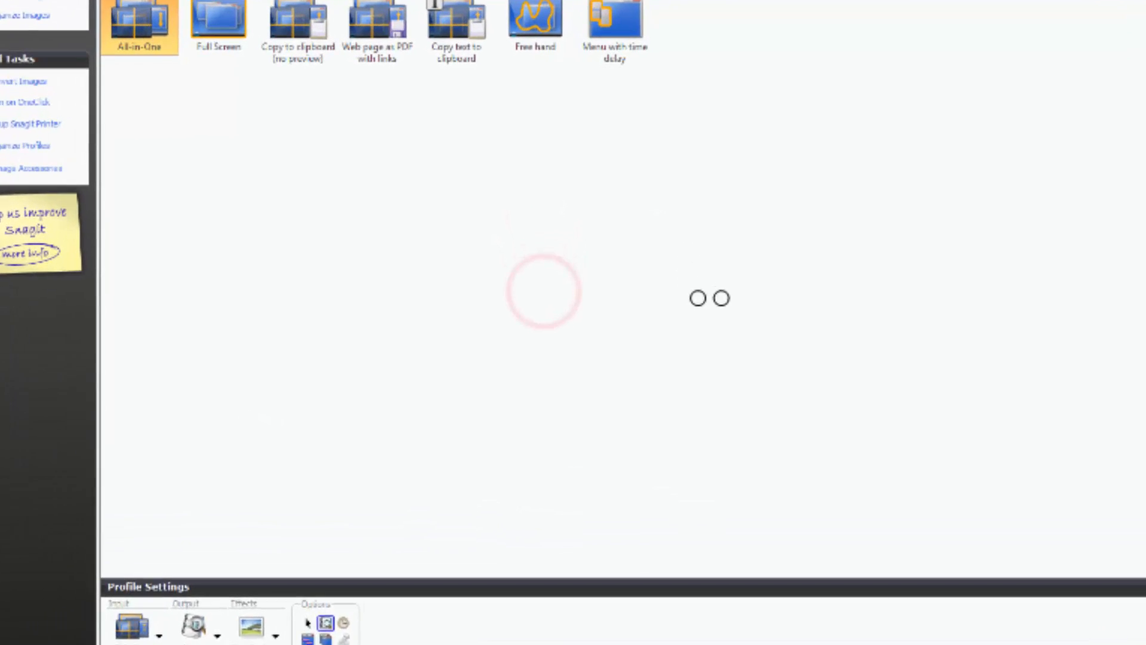
{"action": "left_click", "coordinate": [3, 76]}
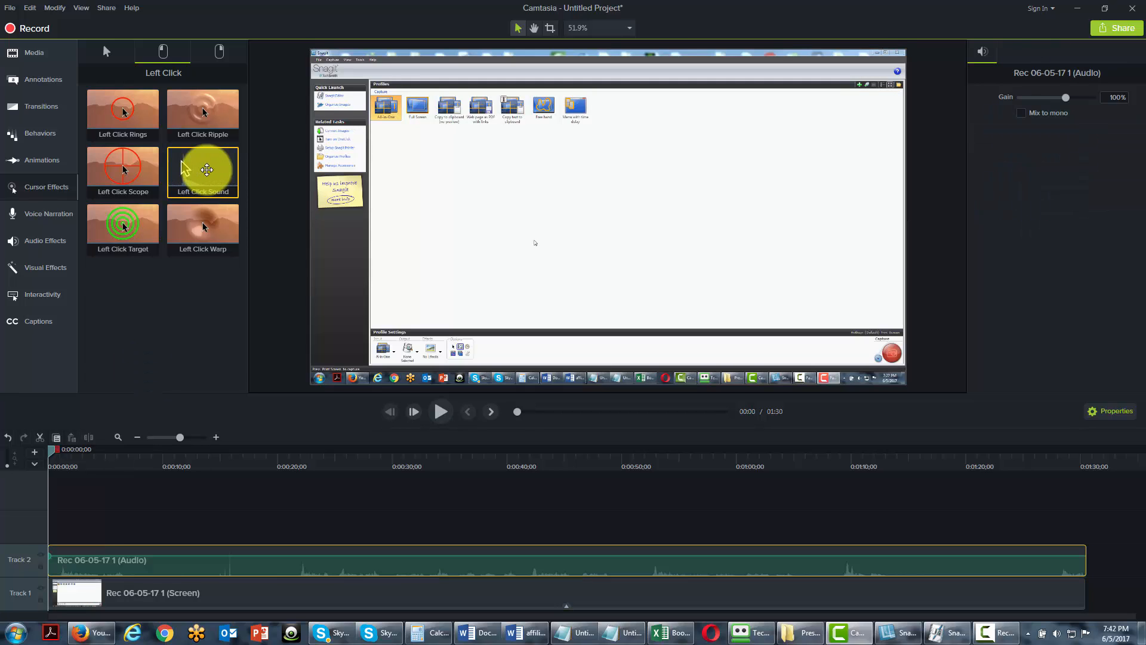
Step: Try to apply the Left Click Sound effect to the audio clip on Track 2
{"action": "left_click_drag", "start_coordinate": [200, 169], "coordinate": [90, 555]}
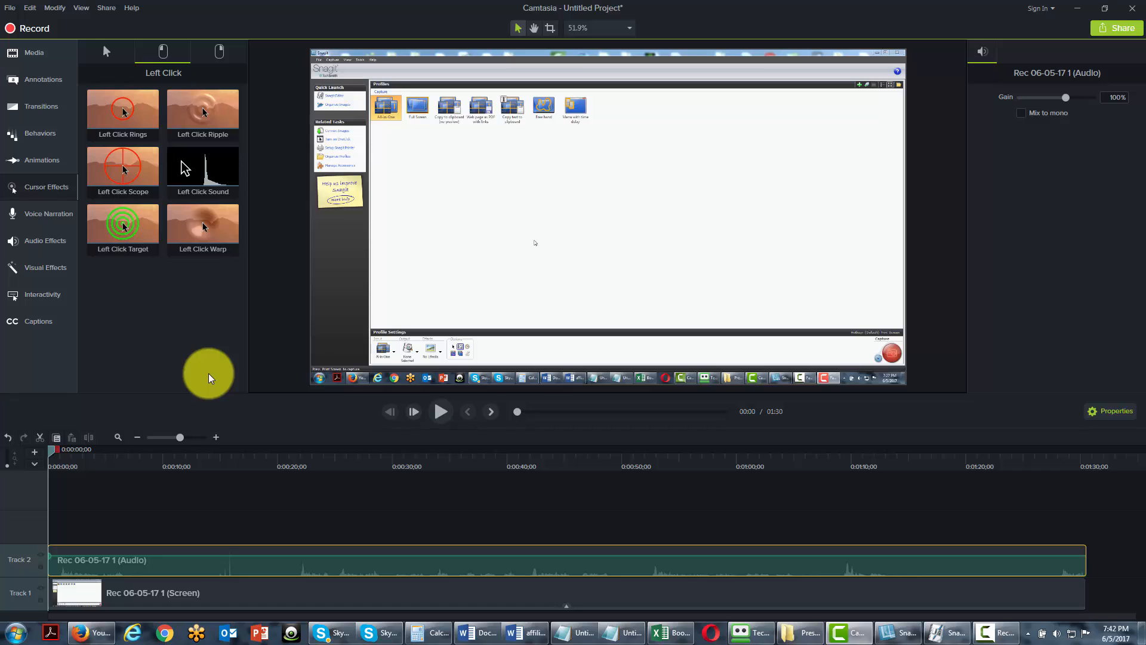
Step: Add the Cursor Highlight effect to the screen recording clip on Track 1, and apply Left Click Rings to it again
{"action": "left_click", "coordinate": [109, 52]}
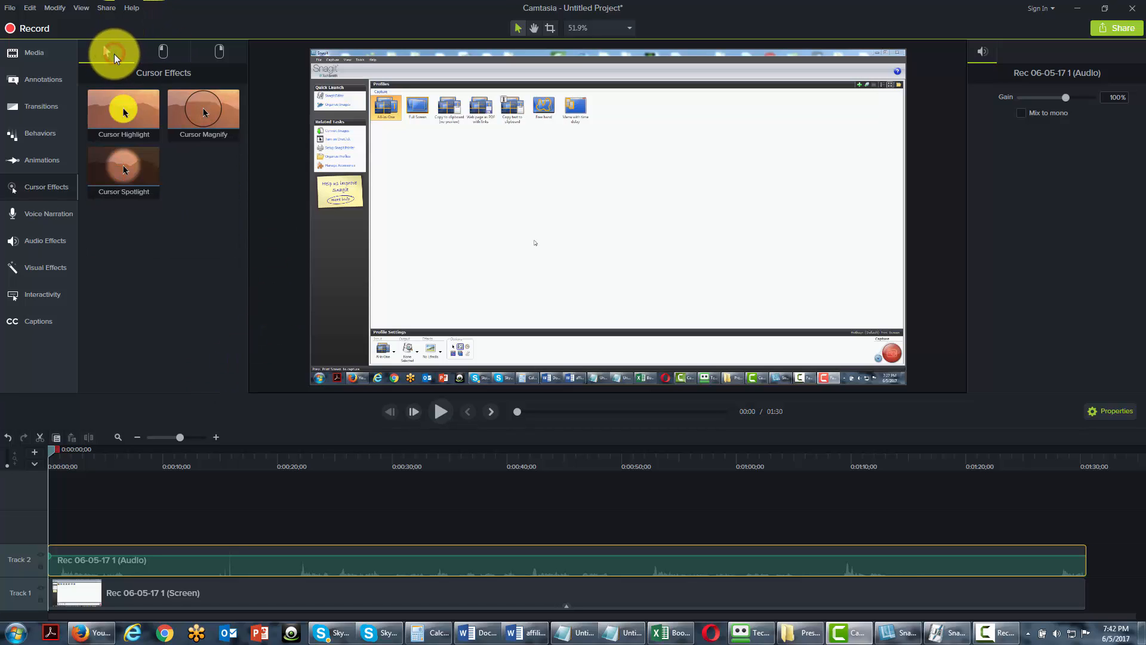
{"action": "left_click_drag", "start_coordinate": [137, 98], "coordinate": [72, 591]}
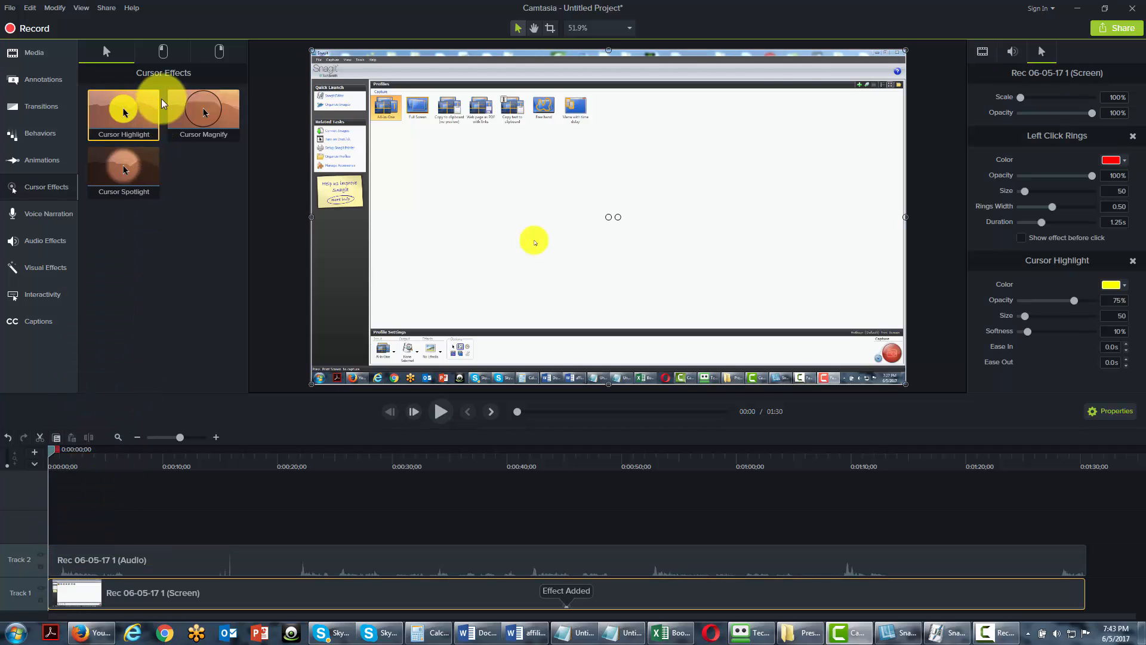
{"action": "left_click", "coordinate": [163, 54]}
{"action": "left_click_drag", "start_coordinate": [123, 110], "coordinate": [70, 595]}
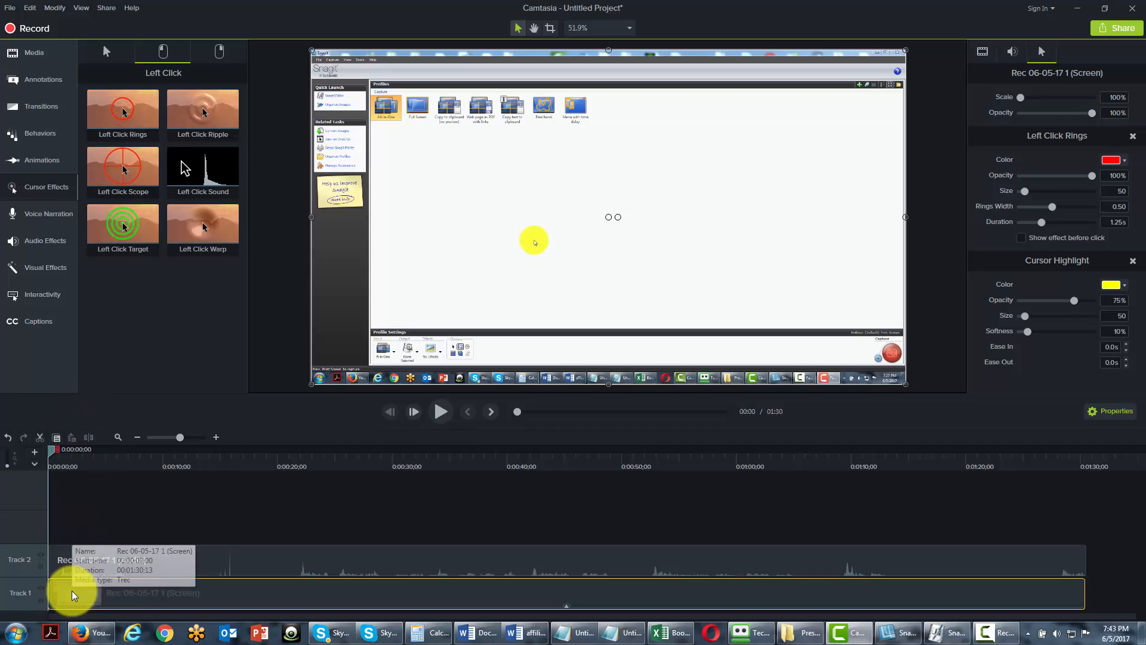
Step: Add the Right Click Rings and Right Click Sound effects to the screen recording clip on Track 1
{"action": "left_click", "coordinate": [221, 52]}
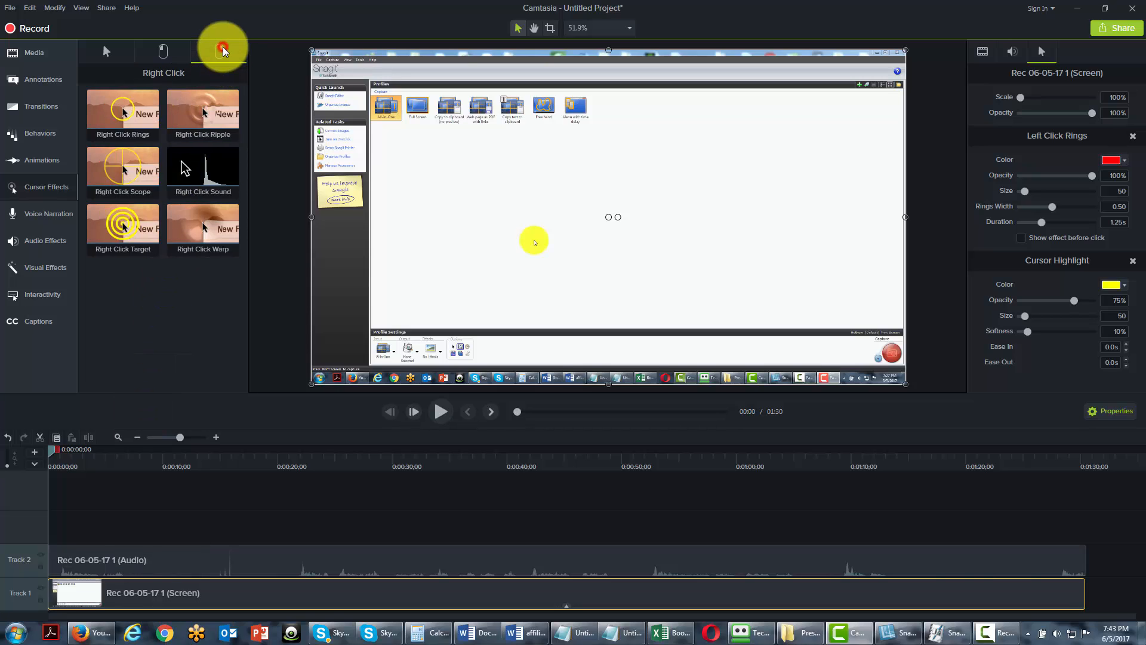
{"action": "left_click_drag", "start_coordinate": [122, 172], "coordinate": [64, 595]}
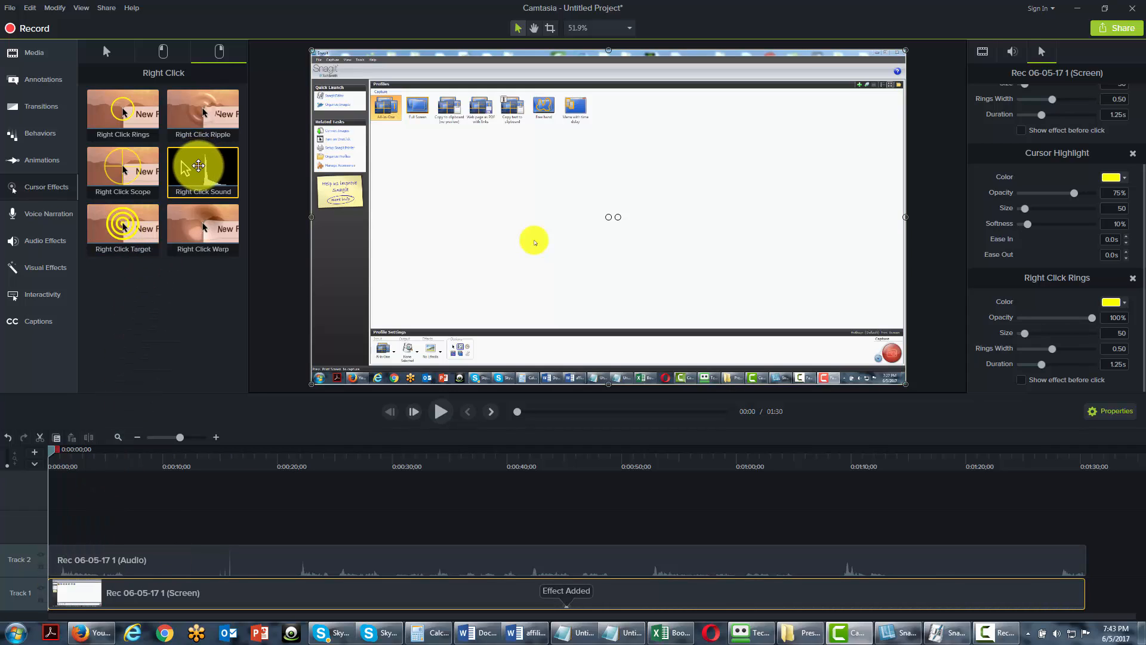
{"action": "left_click_drag", "start_coordinate": [200, 164], "coordinate": [87, 591]}
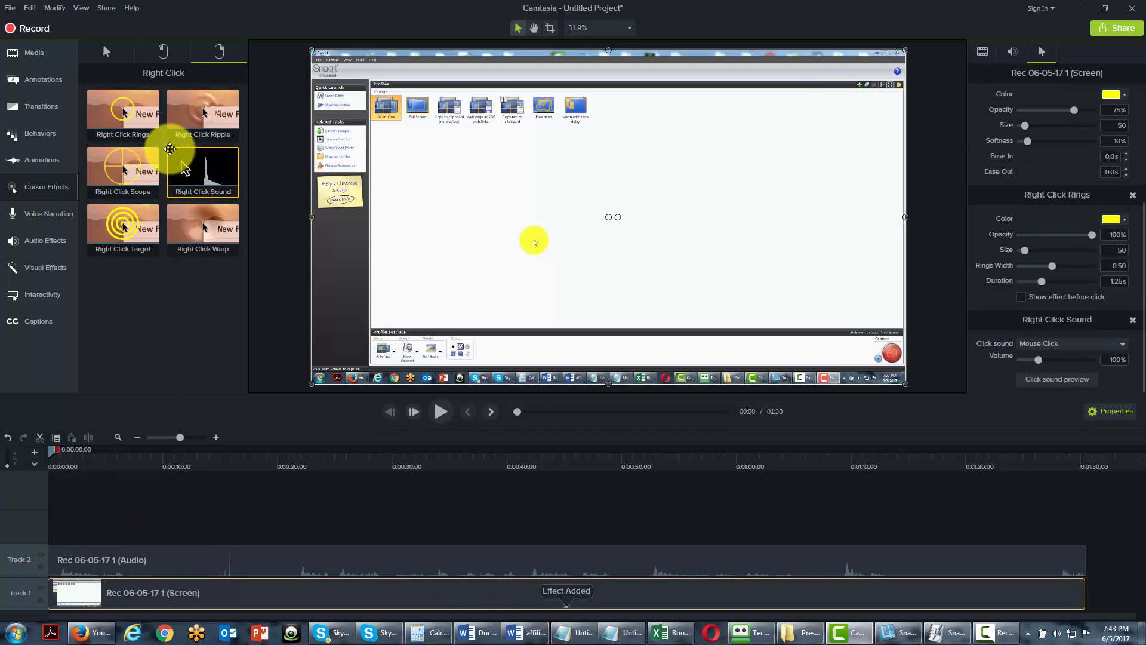
Step: Add the Left Click Sound effect to the screen recording clip on Track 1
{"action": "left_click", "coordinate": [163, 52]}
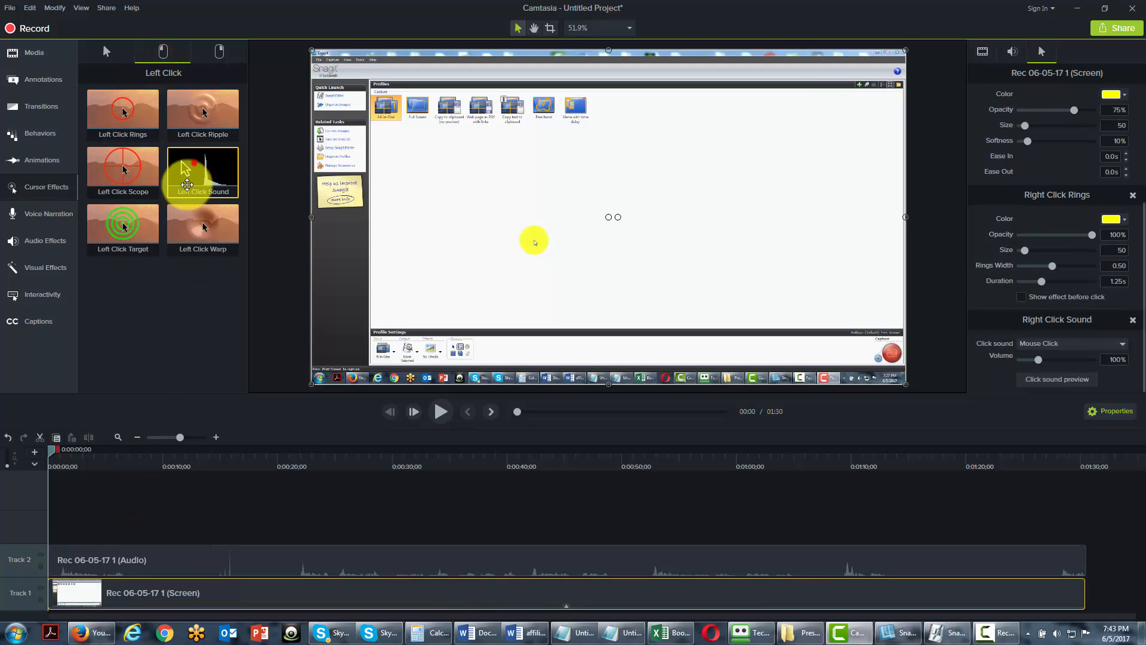
{"action": "left_click_drag", "start_coordinate": [186, 173], "coordinate": [75, 592]}
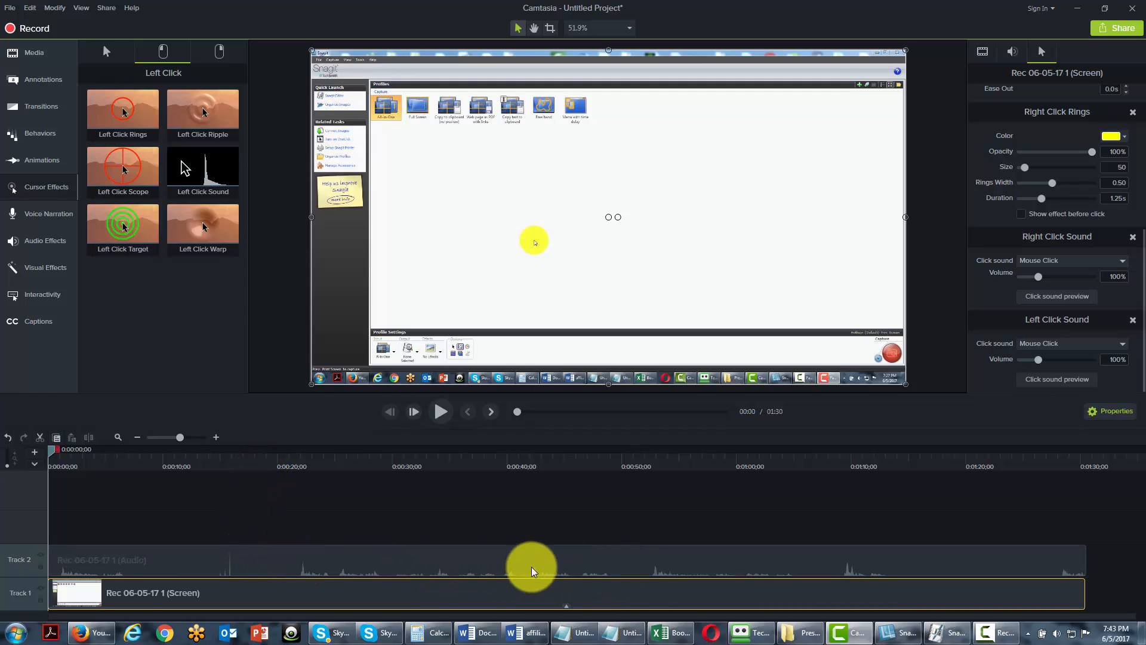
Step: Raise the gain of the audio clip on Track 2 to 147%
{"action": "left_click", "coordinate": [259, 555]}
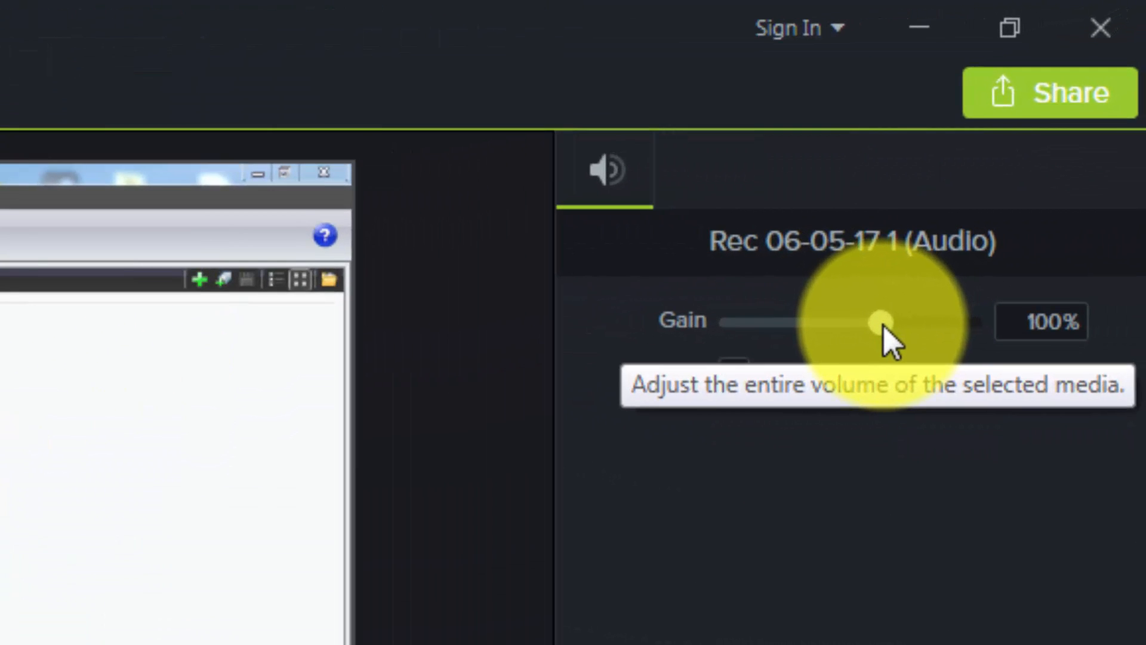
{"action": "left_click_drag", "start_coordinate": [883, 325], "coordinate": [916, 329]}
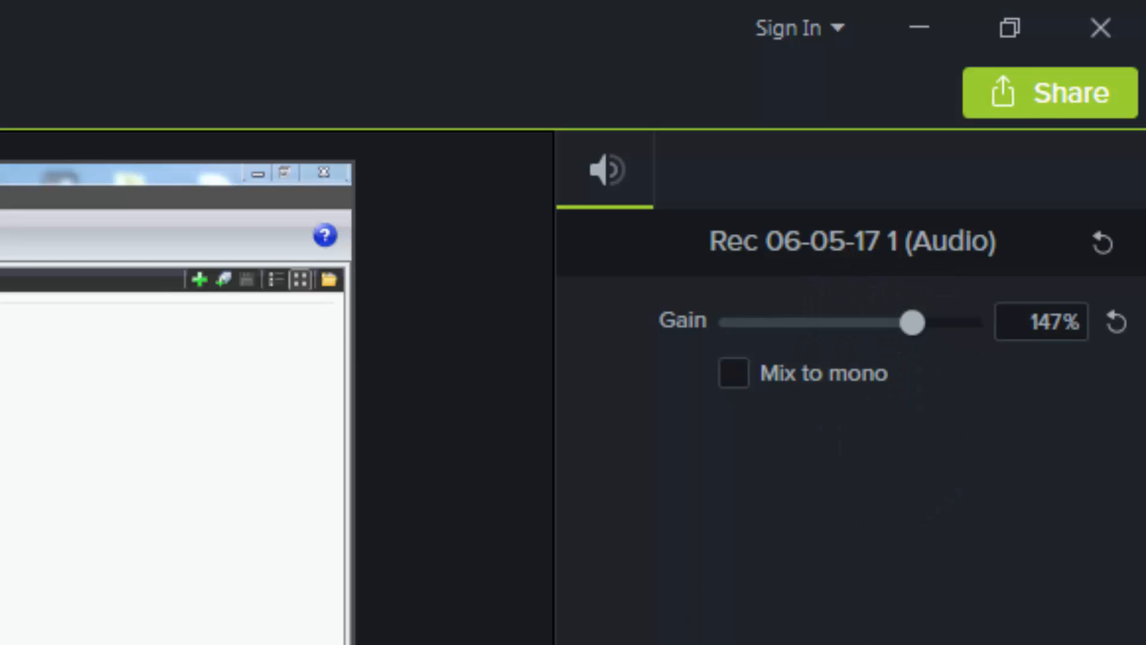